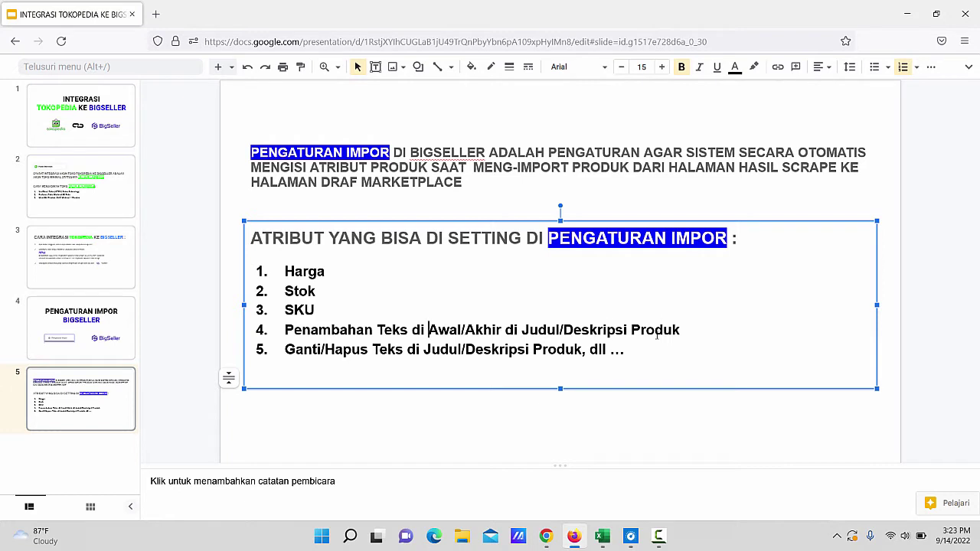
Switch from the slides to BigSeller in Chrome and open the Pengaturan Impor page for Shopee.
{"action": "left_click", "coordinate": [474, 428]}
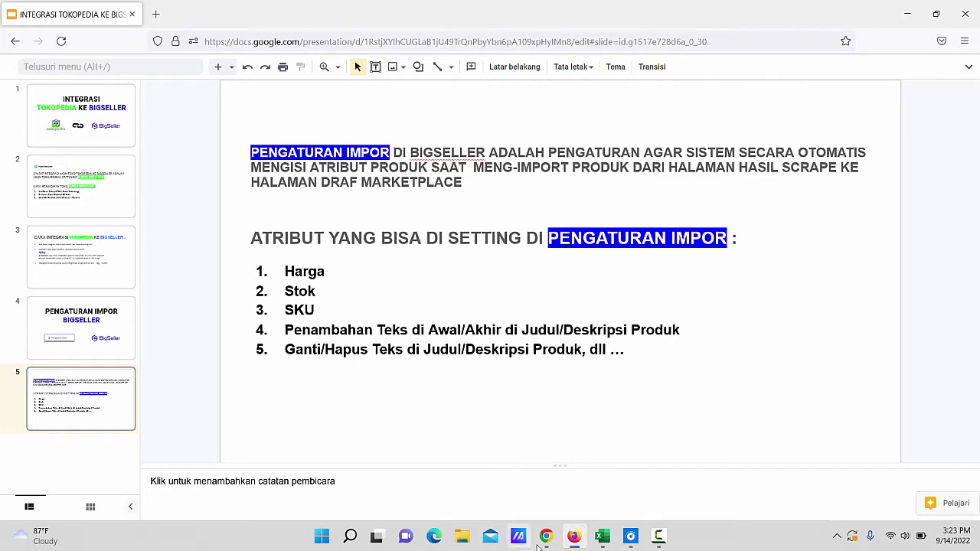
{"action": "mouse_move", "coordinate": [545, 545]}
{"action": "left_click", "coordinate": [546, 535]}
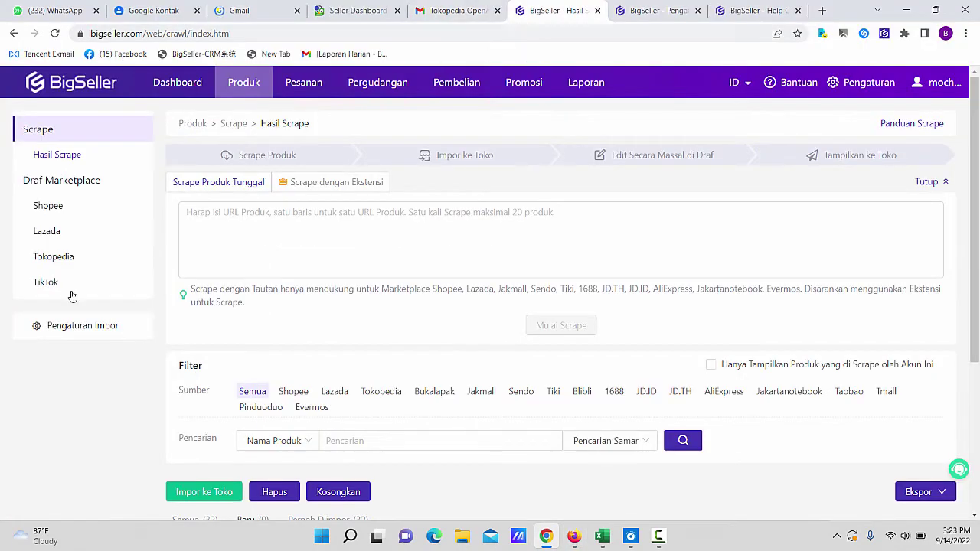
{"action": "left_click", "coordinate": [621, 14]}
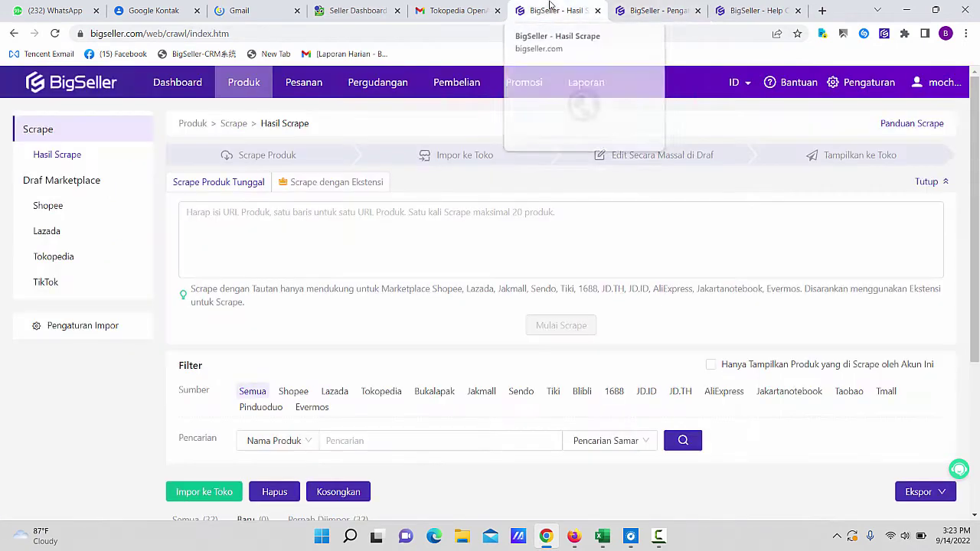
{"action": "left_click", "coordinate": [548, 14]}
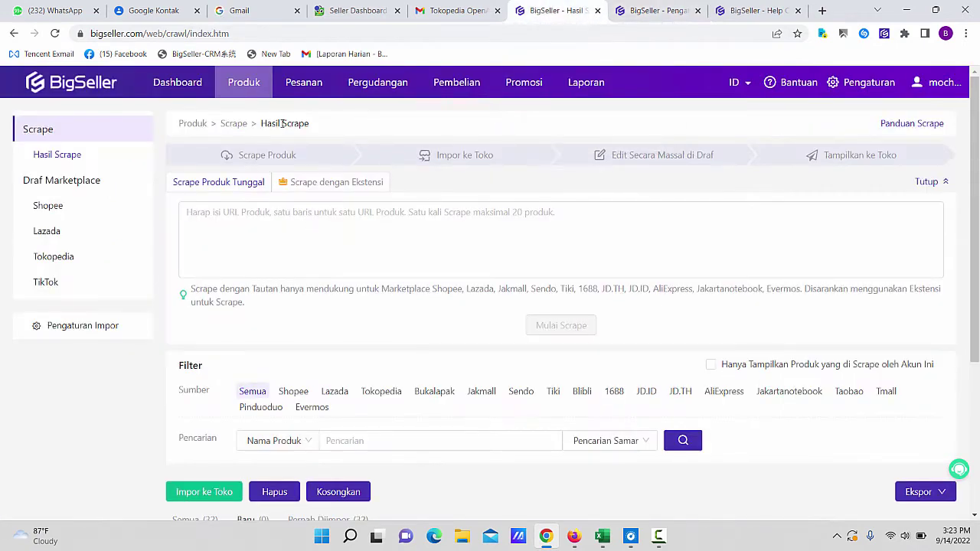
{"action": "mouse_move", "coordinate": [241, 98]}
{"action": "left_click", "coordinate": [658, 11]}
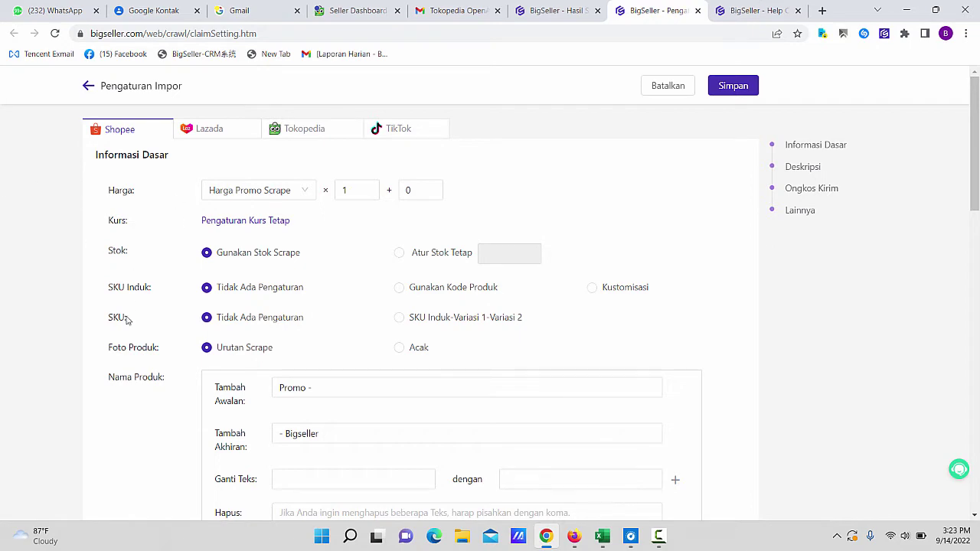
{"action": "scroll", "coordinate": [127, 320], "scroll_direction": "down", "scroll_amount": 8}
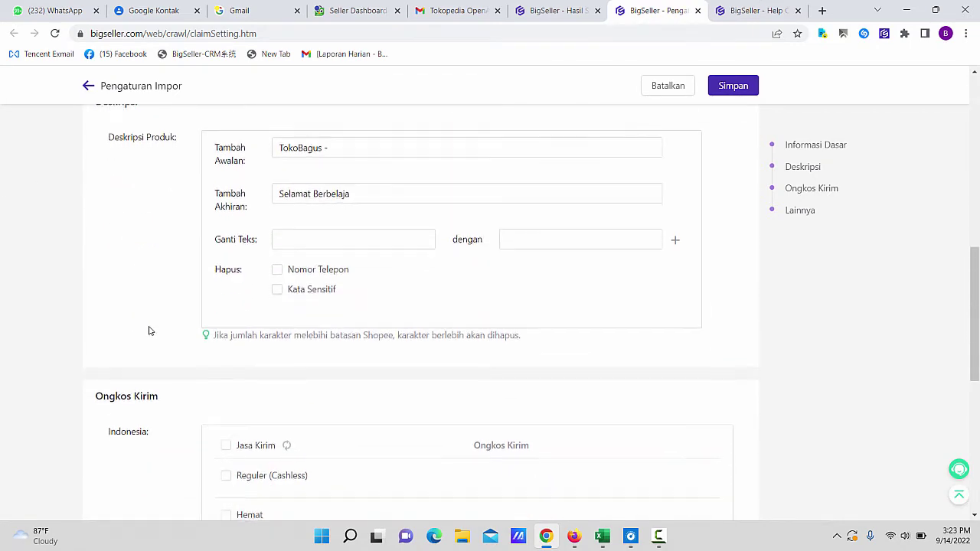
{"action": "scroll", "coordinate": [150, 331], "scroll_direction": "down", "scroll_amount": 3}
{"action": "scroll", "coordinate": [148, 327], "scroll_direction": "up", "scroll_amount": 10}
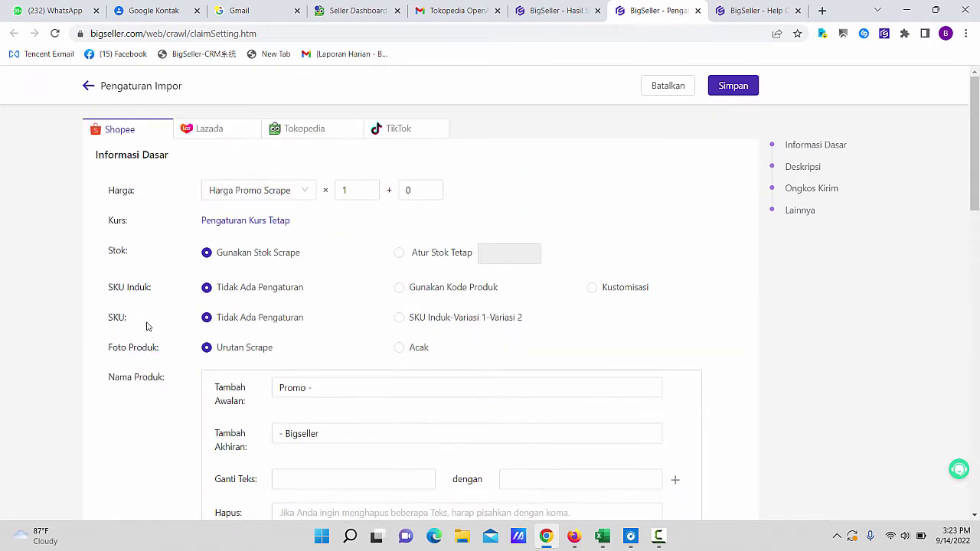
Set the Shopee import price basis to Harga Asli Scrape and the fixed stock (Atur Stok Tetap) to 10.
{"action": "double_click", "coordinate": [265, 194]}
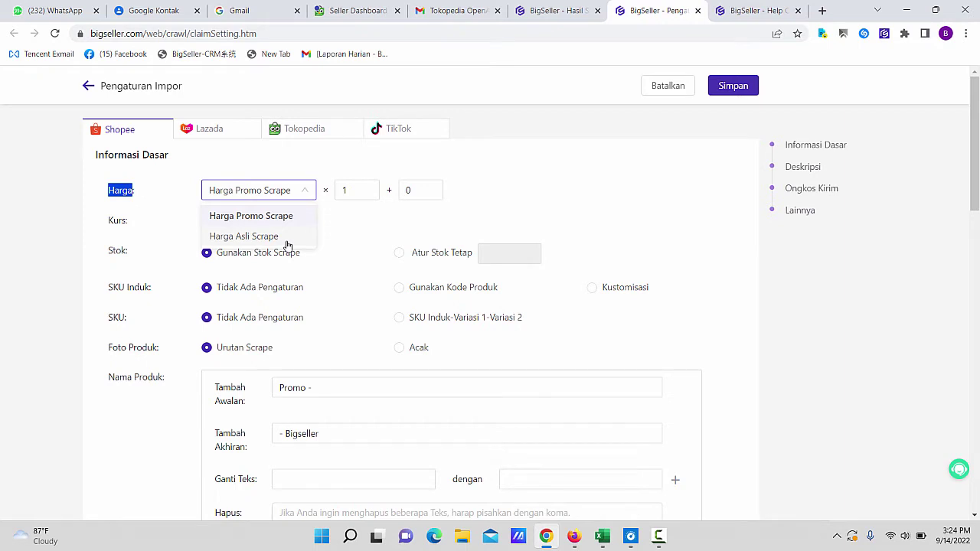
{"action": "left_click", "coordinate": [288, 238]}
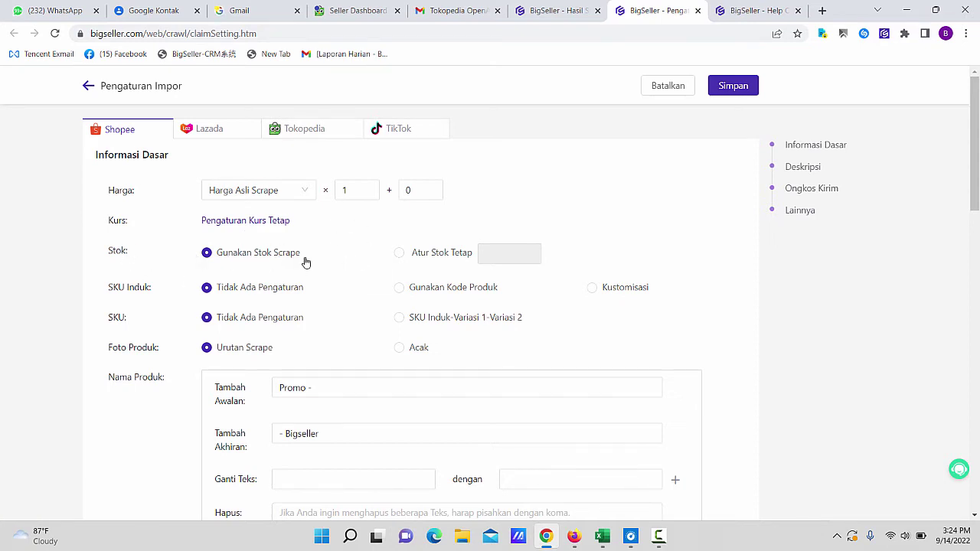
{"action": "left_click", "coordinate": [431, 256]}
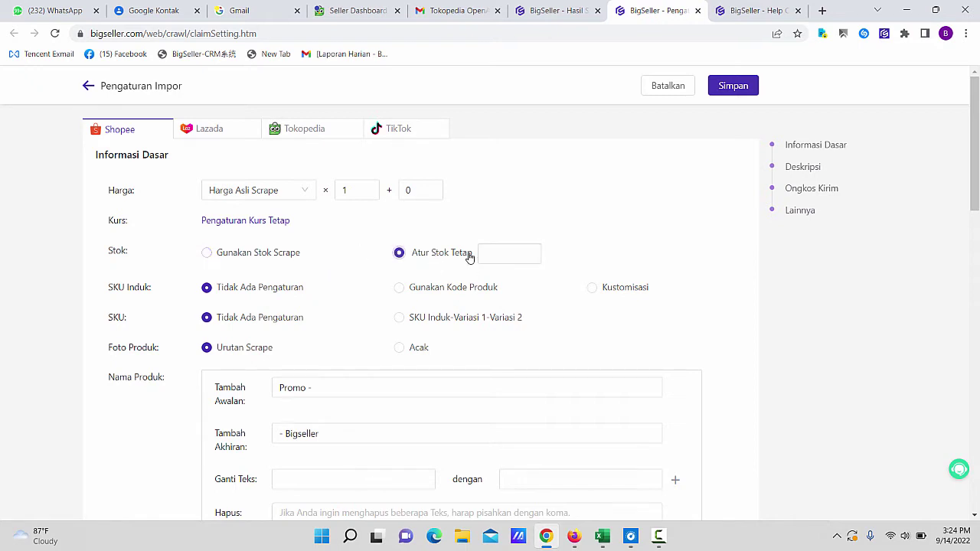
{"action": "left_click", "coordinate": [500, 254]}
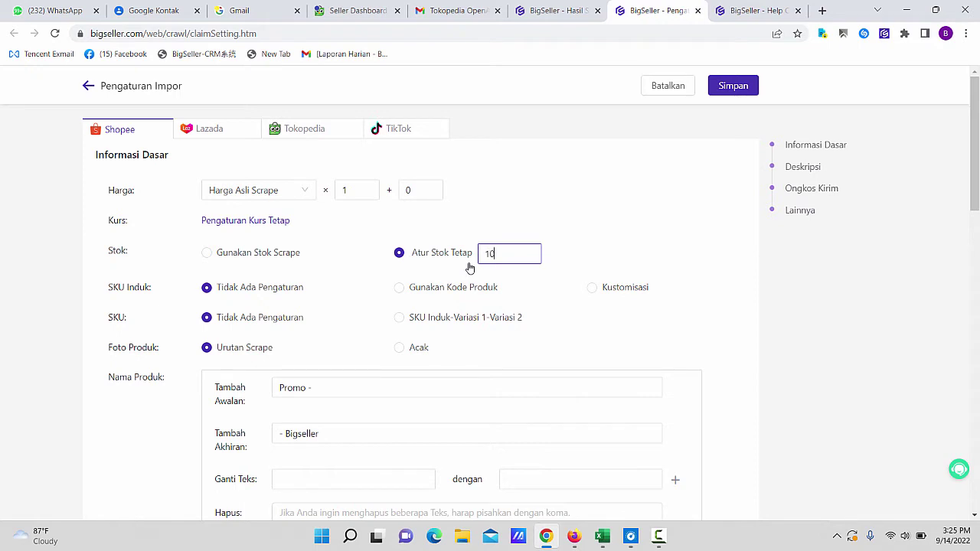
{"action": "left_click", "coordinate": [504, 234]}
{"action": "left_click", "coordinate": [491, 259]}
{"action": "left_click", "coordinate": [352, 287]}
Set the Foto Produk order to Acak in the Shopee import settings.
{"action": "scroll", "coordinate": [383, 336], "scroll_direction": "down", "scroll_amount": 1}
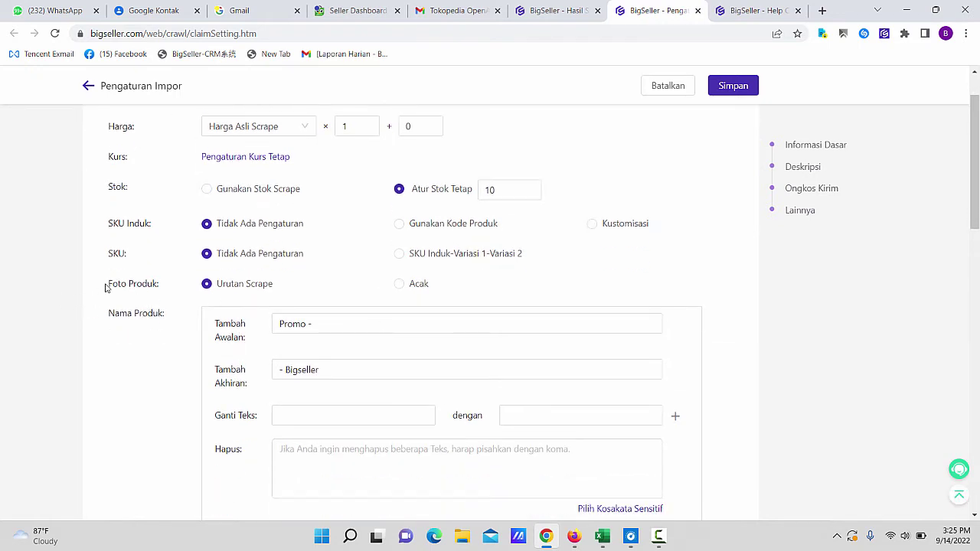
{"action": "left_click_drag", "start_coordinate": [105, 284], "coordinate": [166, 286]}
{"action": "left_click", "coordinate": [176, 287]}
{"action": "left_click", "coordinate": [414, 289]}
Examine the prefix, suffix, text replacement and deletion settings for Nama Produk and Deskripsi Produk.
{"action": "scroll", "coordinate": [414, 289], "scroll_direction": "down", "scroll_amount": 2}
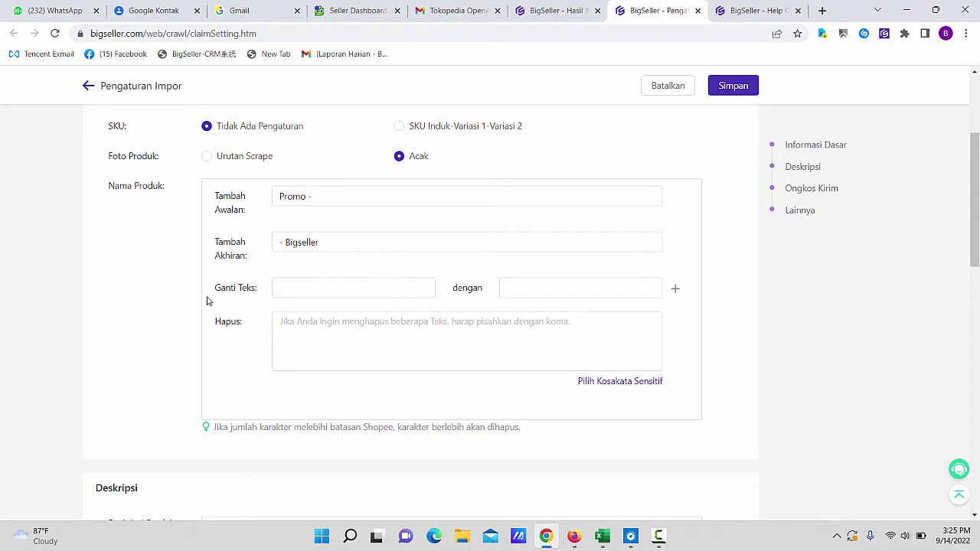
{"action": "left_click", "coordinate": [345, 331]}
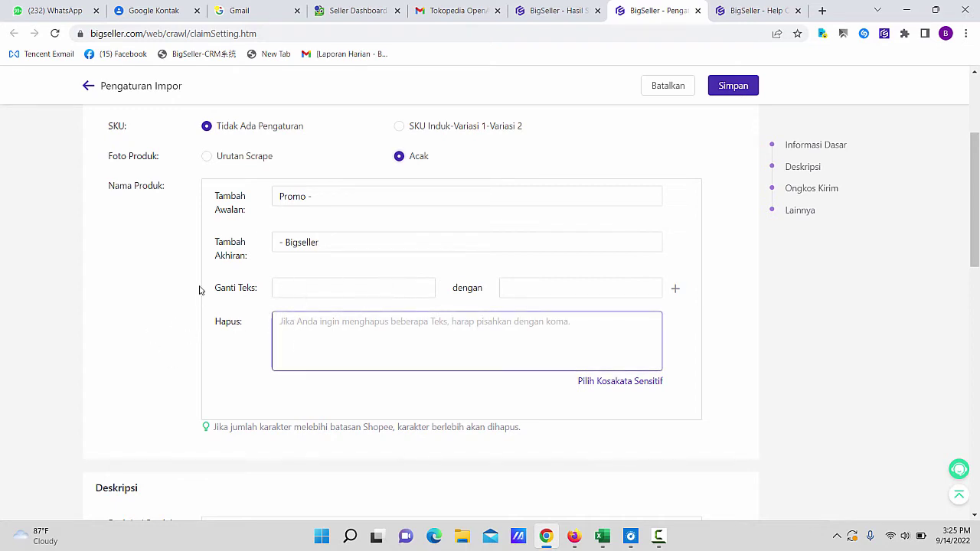
{"action": "left_click", "coordinate": [348, 197]}
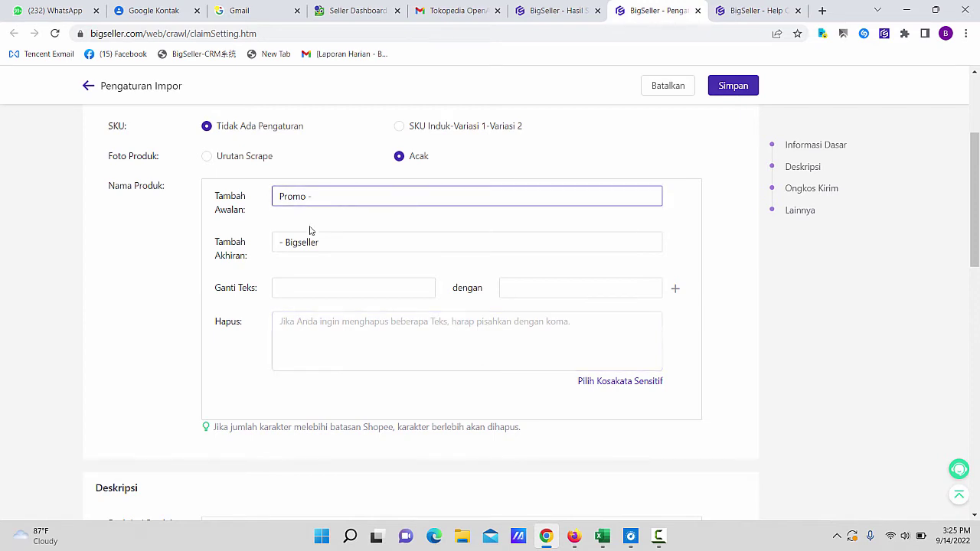
{"action": "left_click", "coordinate": [352, 237]}
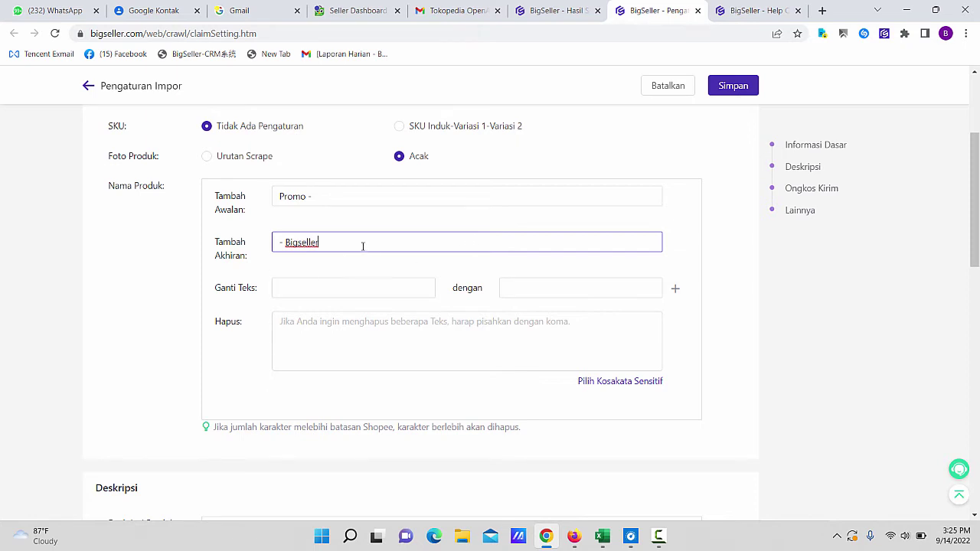
{"action": "scroll", "coordinate": [393, 259], "scroll_direction": "down", "scroll_amount": 1}
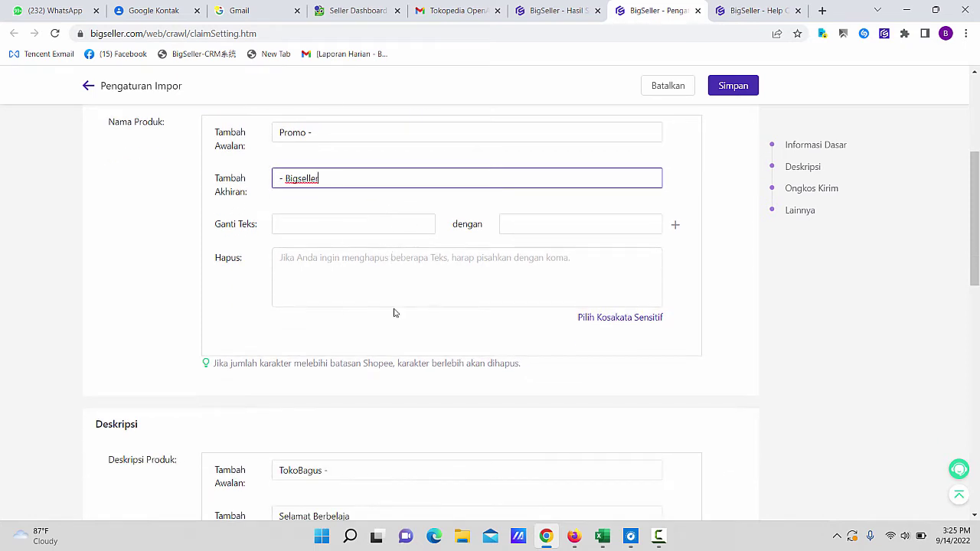
{"action": "scroll", "coordinate": [163, 356], "scroll_direction": "up", "scroll_amount": 1}
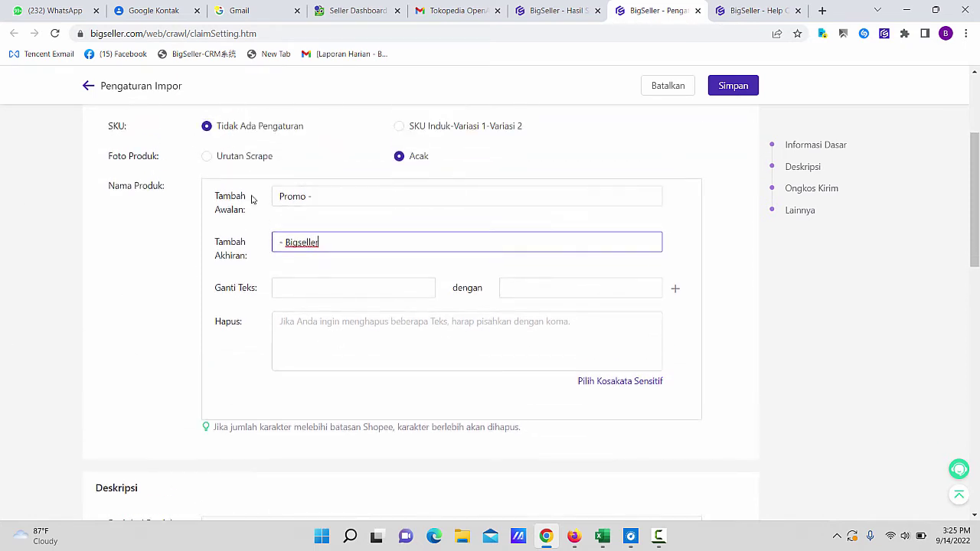
{"action": "scroll", "coordinate": [207, 322], "scroll_direction": "down", "scroll_amount": 2}
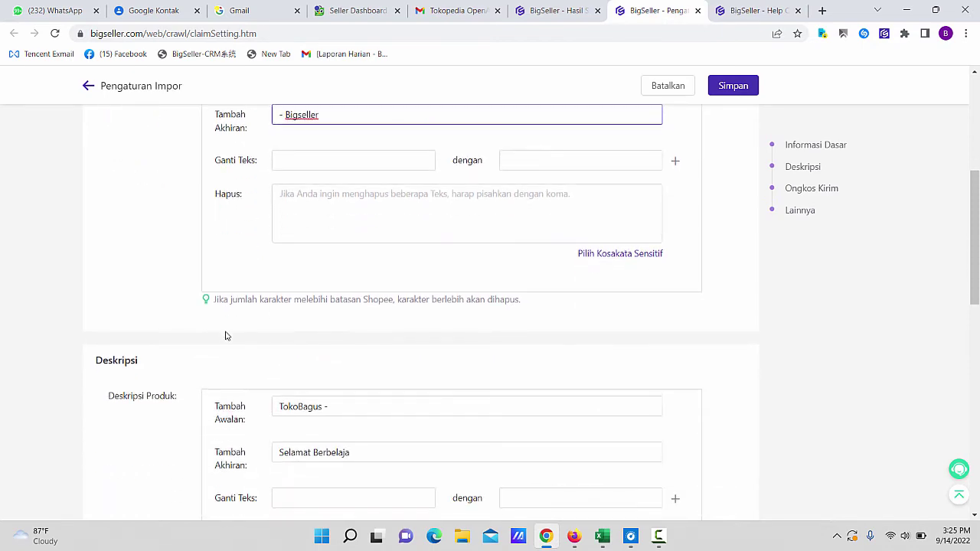
{"action": "scroll", "coordinate": [225, 335], "scroll_direction": "down", "scroll_amount": 2}
{"action": "scroll", "coordinate": [255, 344], "scroll_direction": "up", "scroll_amount": 4}
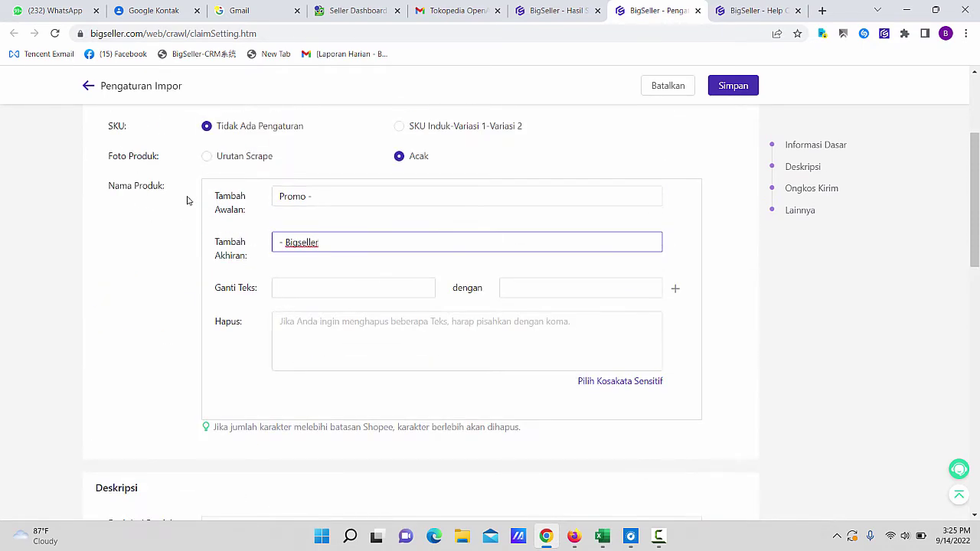
{"action": "scroll", "coordinate": [187, 201], "scroll_direction": "down", "scroll_amount": 5}
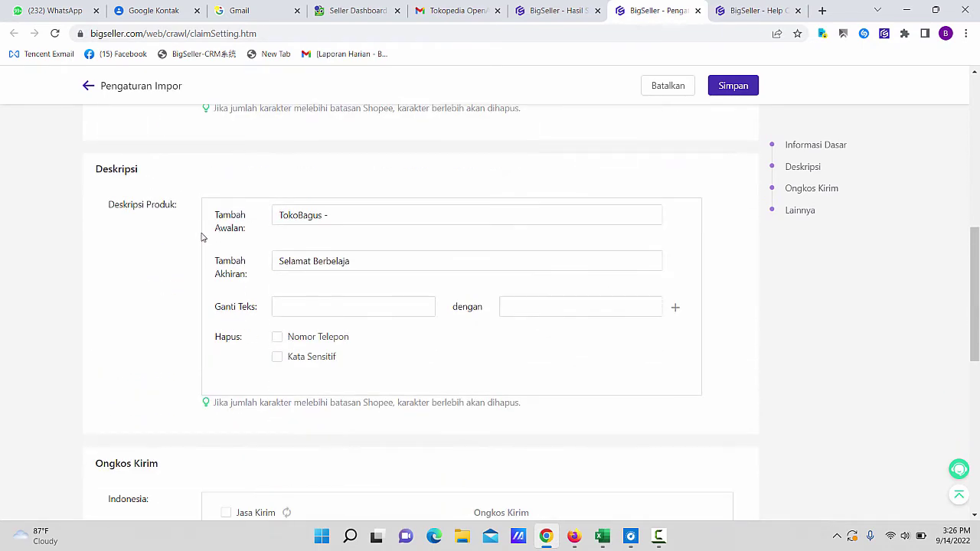
{"action": "scroll", "coordinate": [198, 214], "scroll_direction": "up", "scroll_amount": 4}
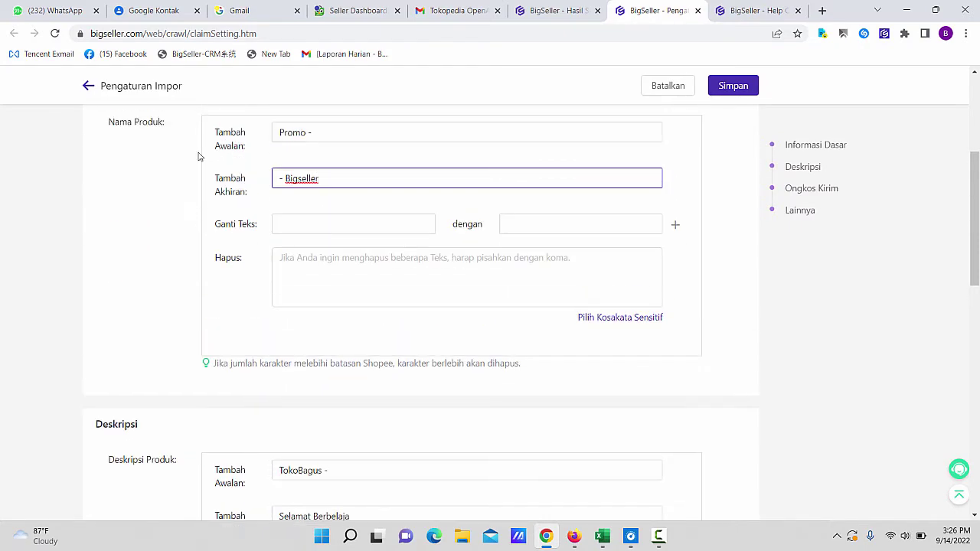
{"action": "scroll", "coordinate": [197, 156], "scroll_direction": "down", "scroll_amount": 4}
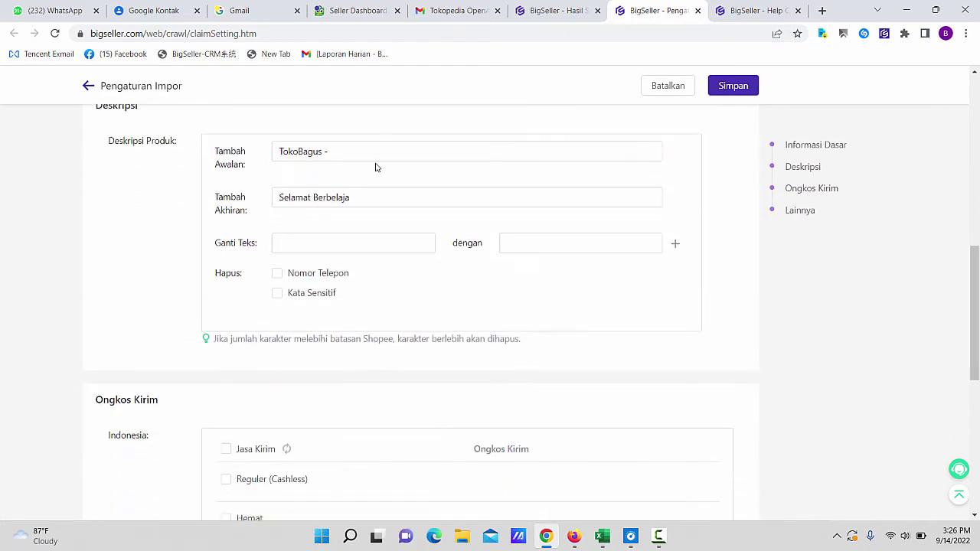
Enable removal of Nomor Telepon from the imported product descriptions.
{"action": "left_click", "coordinate": [384, 147]}
{"action": "left_click", "coordinate": [395, 197]}
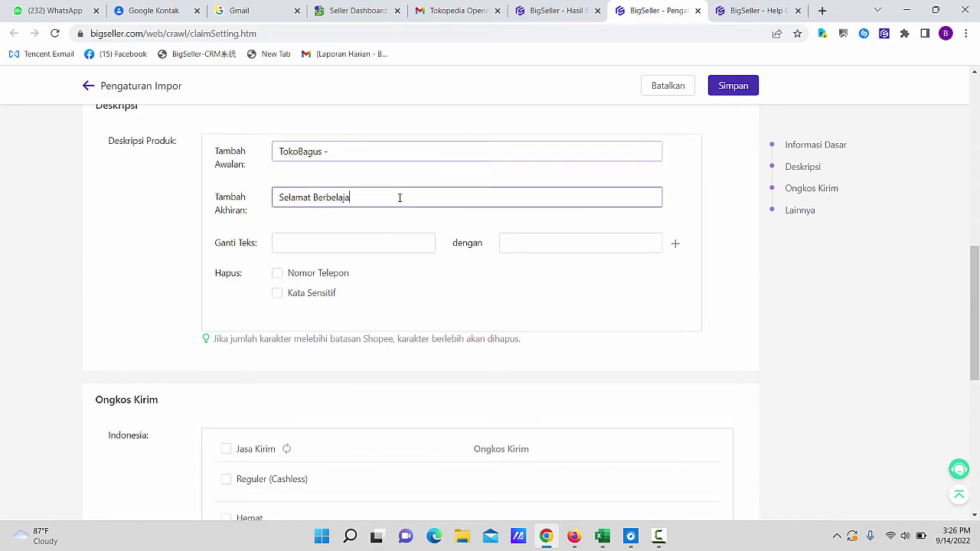
{"action": "left_click", "coordinate": [333, 242]}
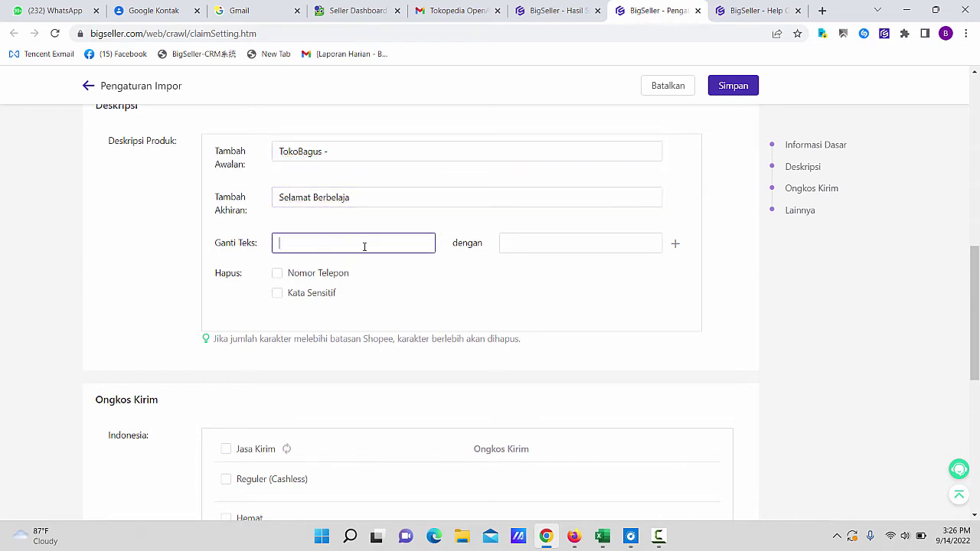
{"action": "left_click", "coordinate": [582, 244]}
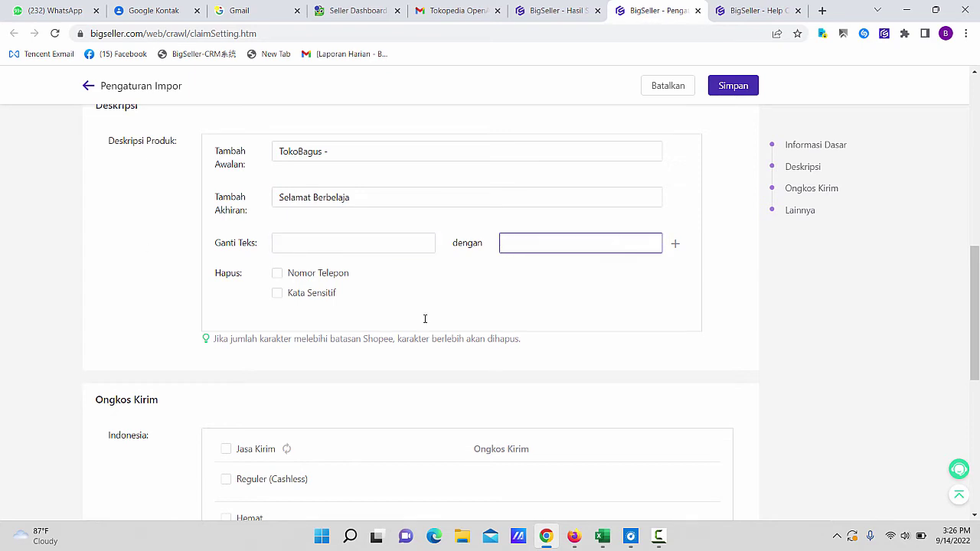
{"action": "left_click", "coordinate": [278, 277]}
{"action": "scroll", "coordinate": [344, 280], "scroll_direction": "up", "scroll_amount": 1}
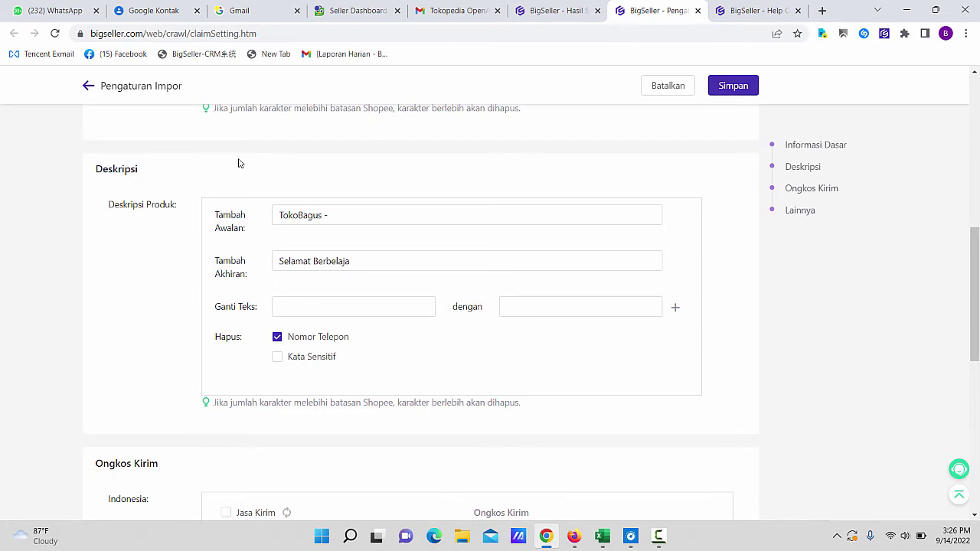
{"action": "scroll", "coordinate": [133, 148], "scroll_direction": "down", "scroll_amount": 1}
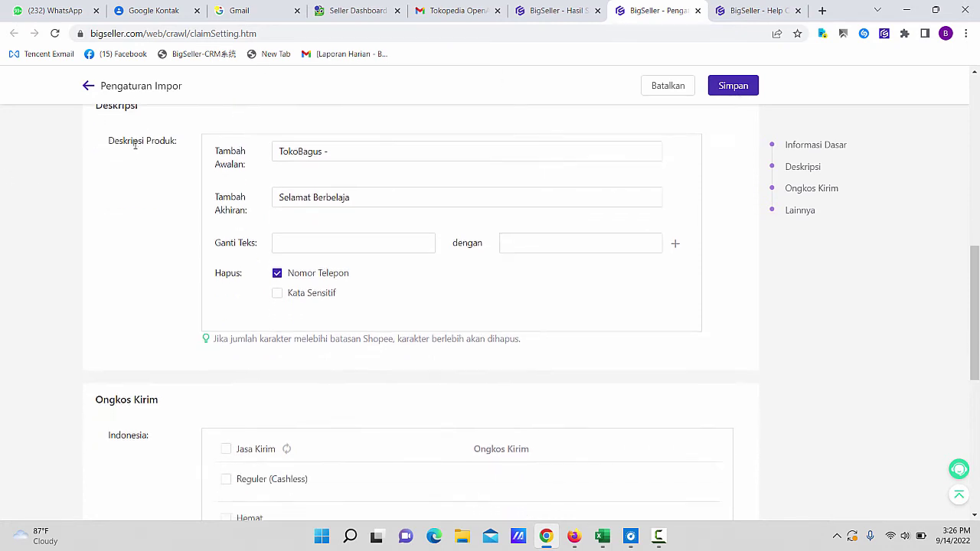
{"action": "scroll", "coordinate": [320, 249], "scroll_direction": "up", "scroll_amount": 1}
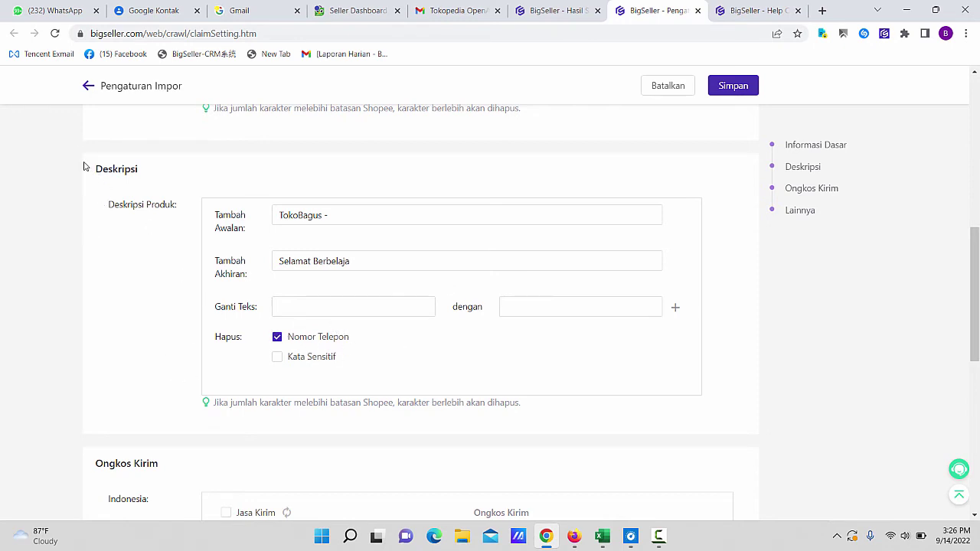
Try selecting all Jasa Kirim options for Indonesia under Ongkos Kirim, and clear the selection again.
{"action": "scroll", "coordinate": [336, 345], "scroll_direction": "down", "scroll_amount": 3}
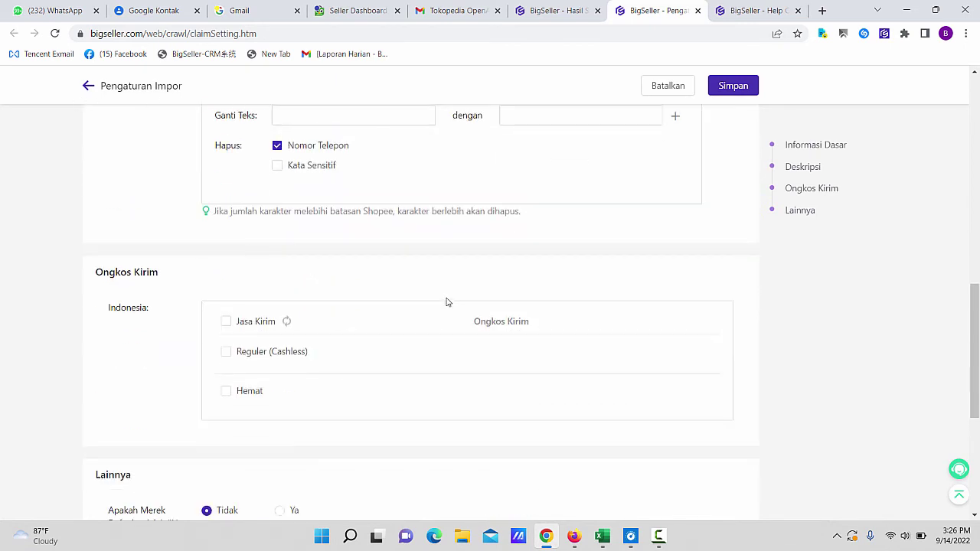
{"action": "scroll", "coordinate": [439, 253], "scroll_direction": "down", "scroll_amount": 2}
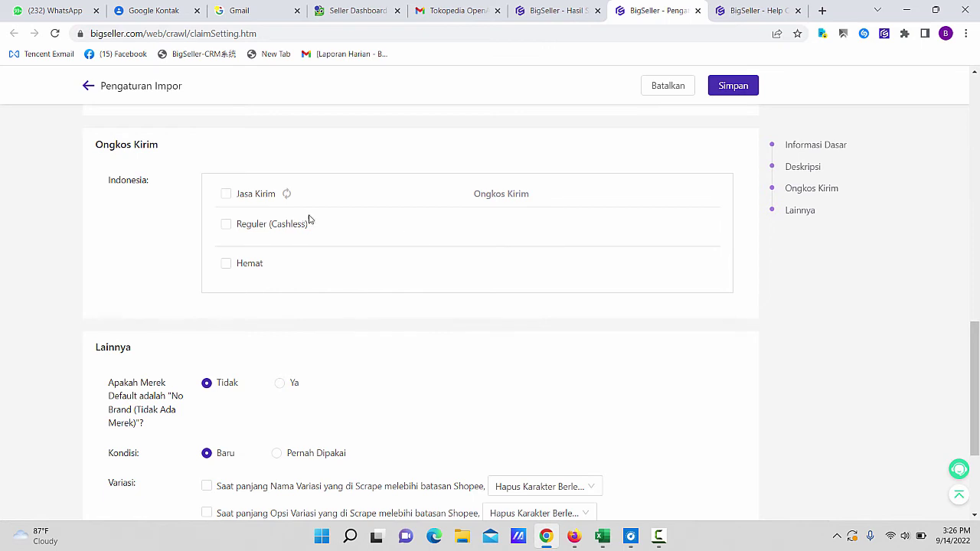
{"action": "left_click", "coordinate": [227, 194]}
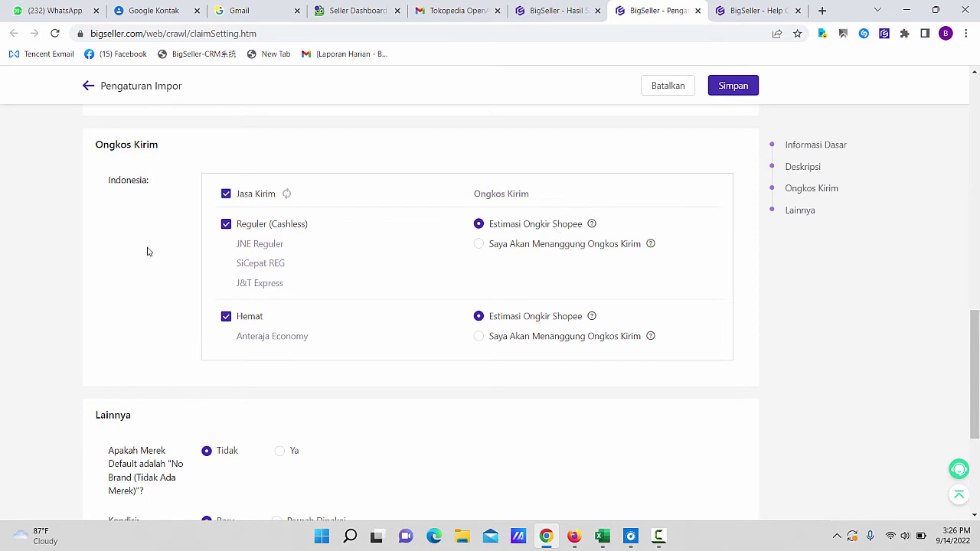
{"action": "left_click", "coordinate": [225, 194]}
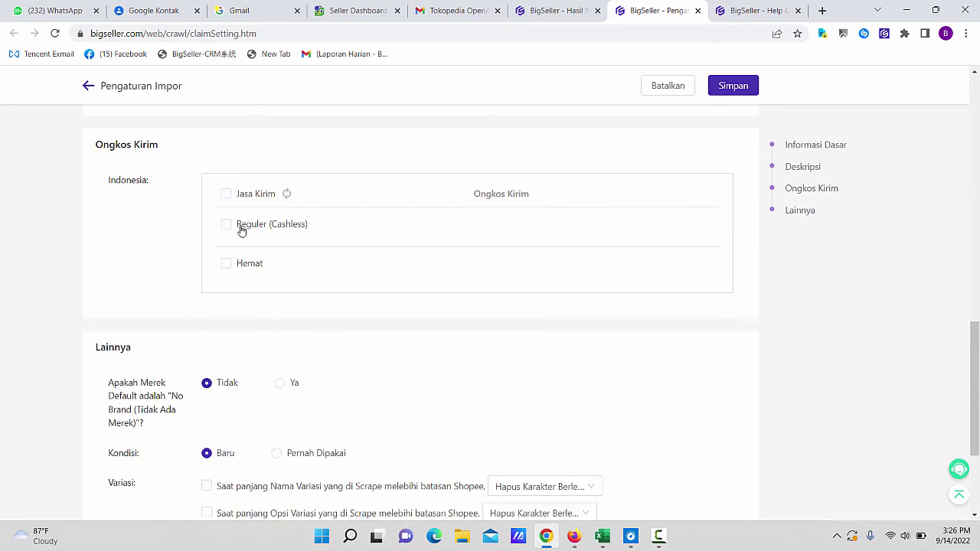
Review the Lainnya options and the Nama Produk prefix and suffix, and save the Shopee import settings.
{"action": "scroll", "coordinate": [443, 286], "scroll_direction": "down", "scroll_amount": 2}
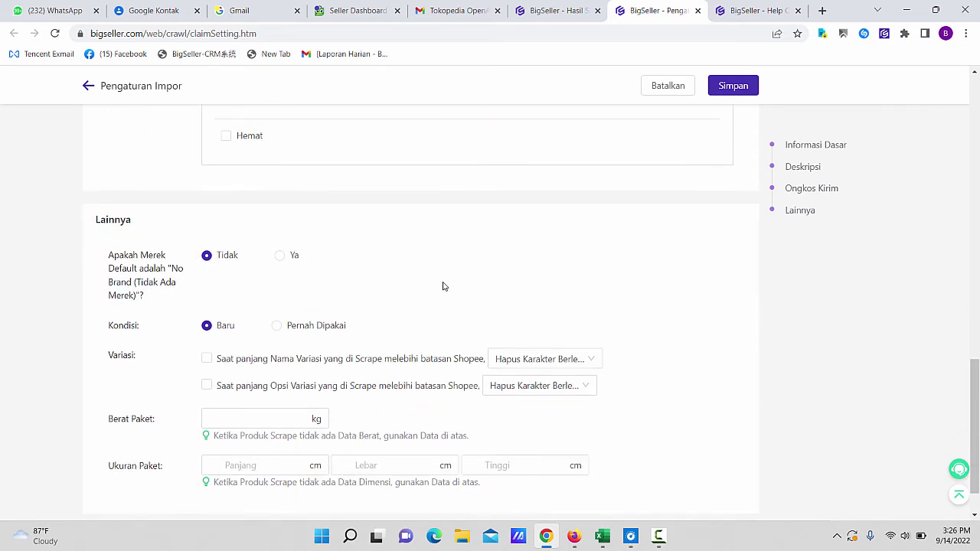
{"action": "scroll", "coordinate": [443, 285], "scroll_direction": "down", "scroll_amount": 1}
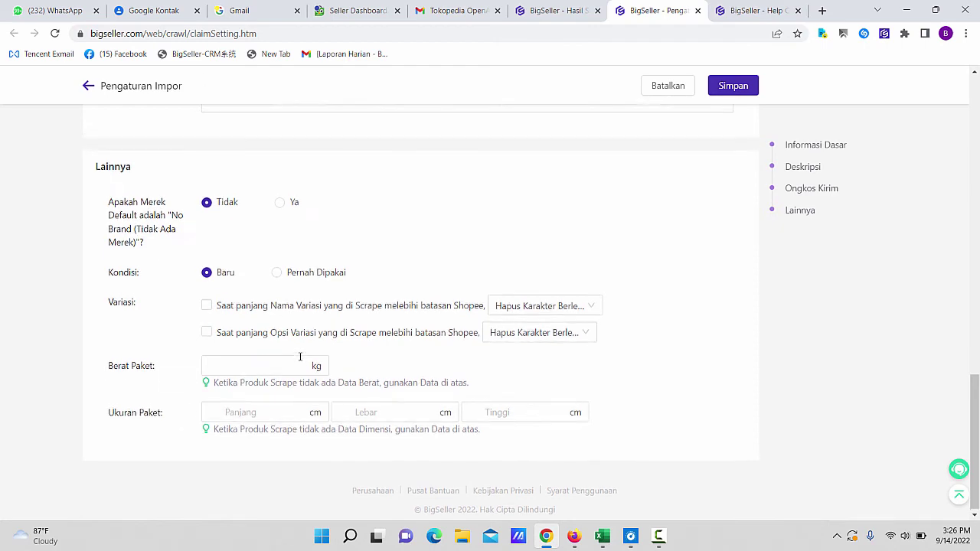
{"action": "scroll", "coordinate": [299, 354], "scroll_direction": "up", "scroll_amount": 8}
{"action": "scroll", "coordinate": [299, 354], "scroll_direction": "up", "scroll_amount": 4}
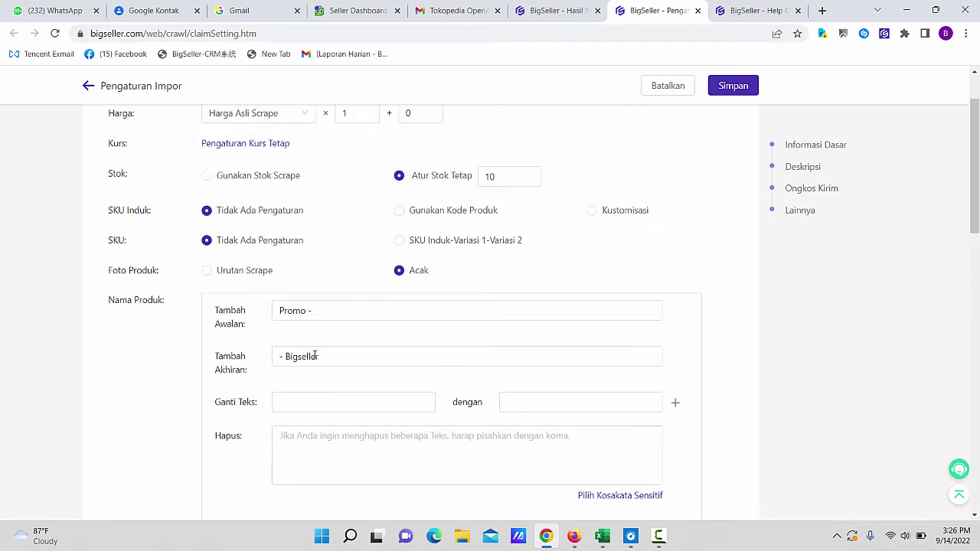
{"action": "scroll", "coordinate": [224, 371], "scroll_direction": "down", "scroll_amount": 2}
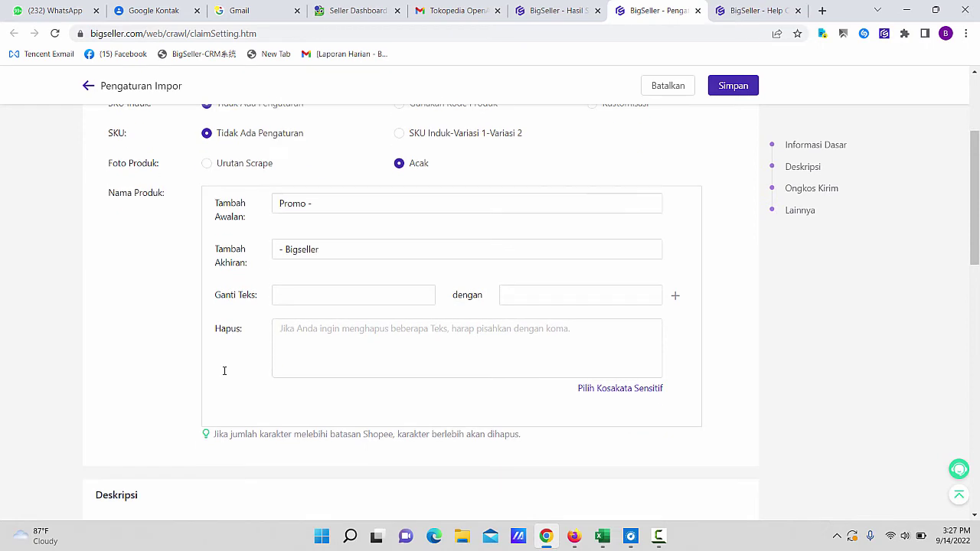
{"action": "left_click", "coordinate": [359, 210]}
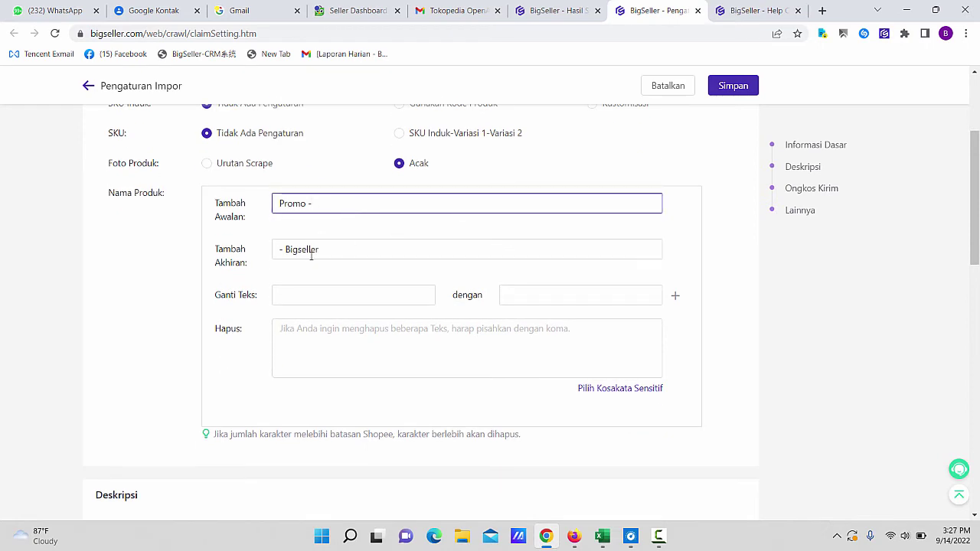
{"action": "left_click", "coordinate": [351, 250]}
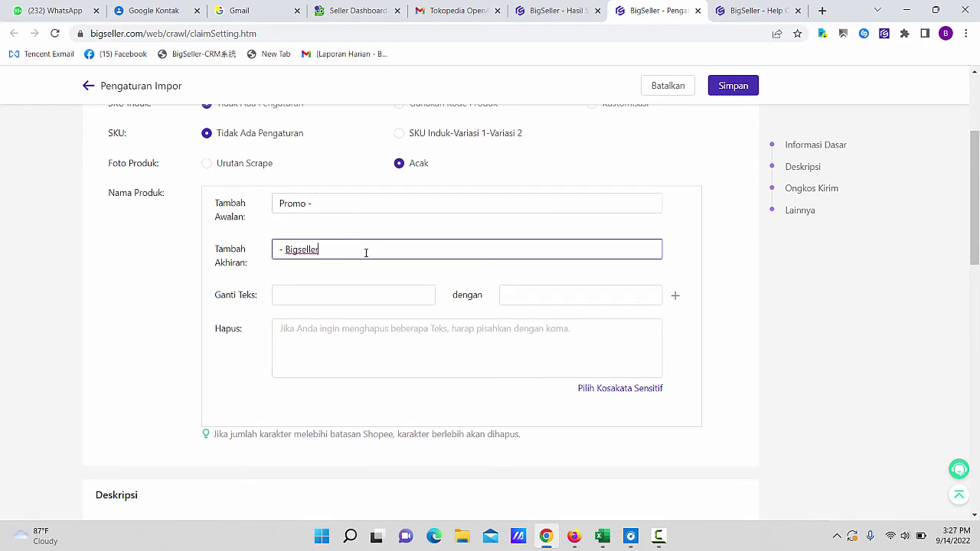
{"action": "left_click", "coordinate": [719, 90]}
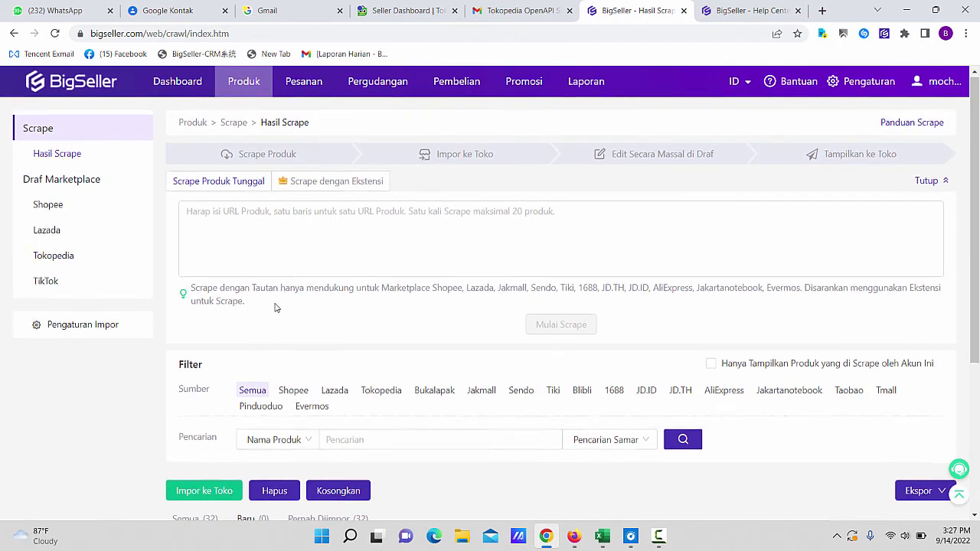
Select the first two Jam Tangan Pria Sporty Digitec 8100T products in the scrape results and import them to the Shopee1 draft list.
{"action": "scroll", "coordinate": [166, 270], "scroll_direction": "down", "scroll_amount": 3}
{"action": "left_click", "coordinate": [204, 289]}
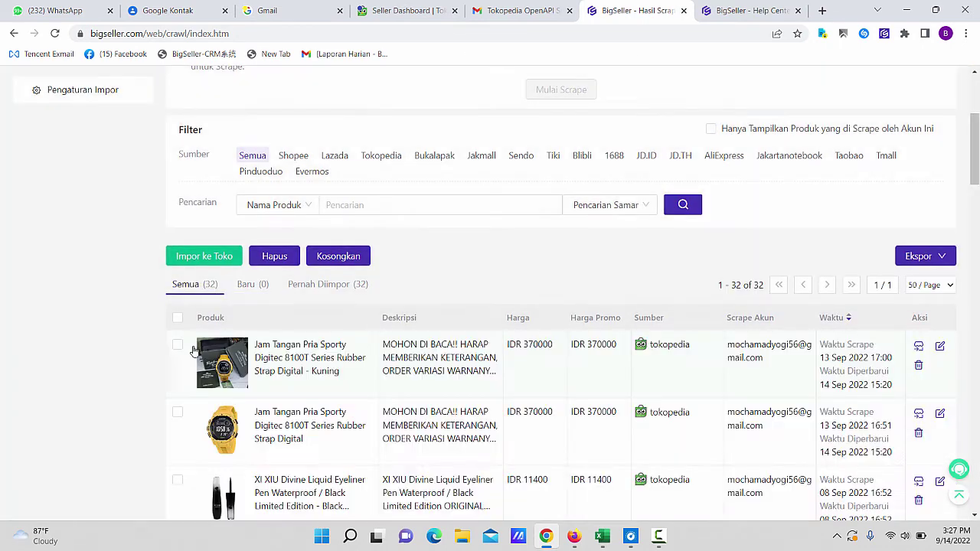
{"action": "left_click", "coordinate": [177, 348]}
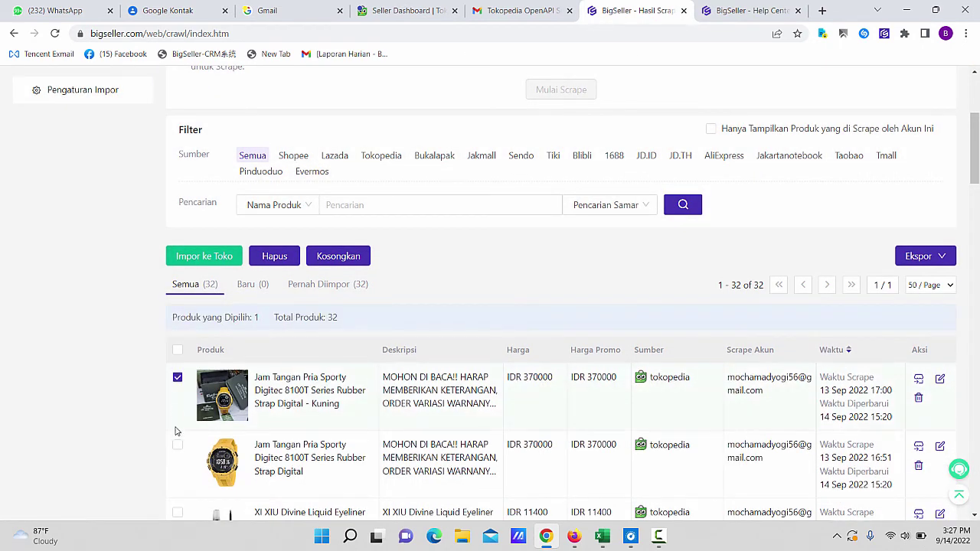
{"action": "left_click", "coordinate": [177, 444]}
{"action": "scroll", "coordinate": [425, 314], "scroll_direction": "down", "scroll_amount": 1}
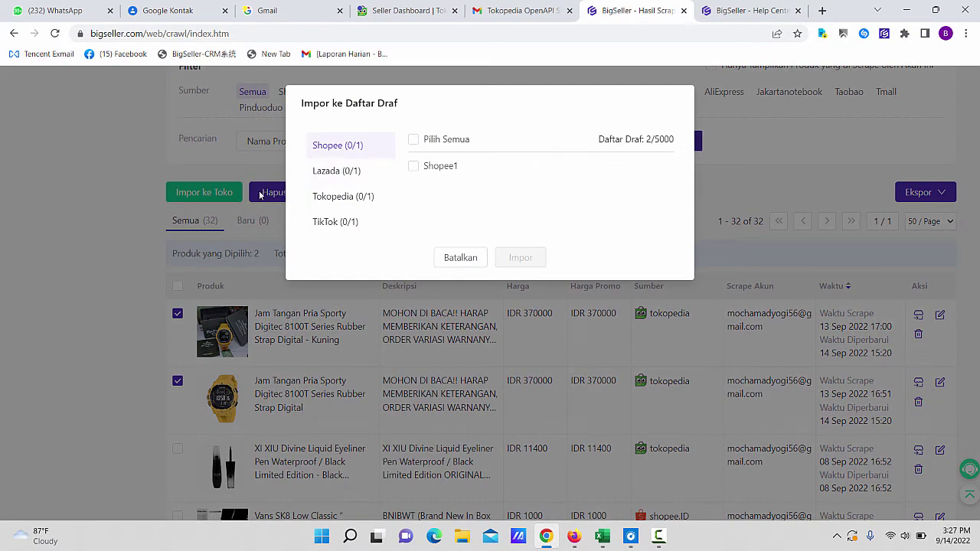
{"action": "left_click", "coordinate": [417, 167]}
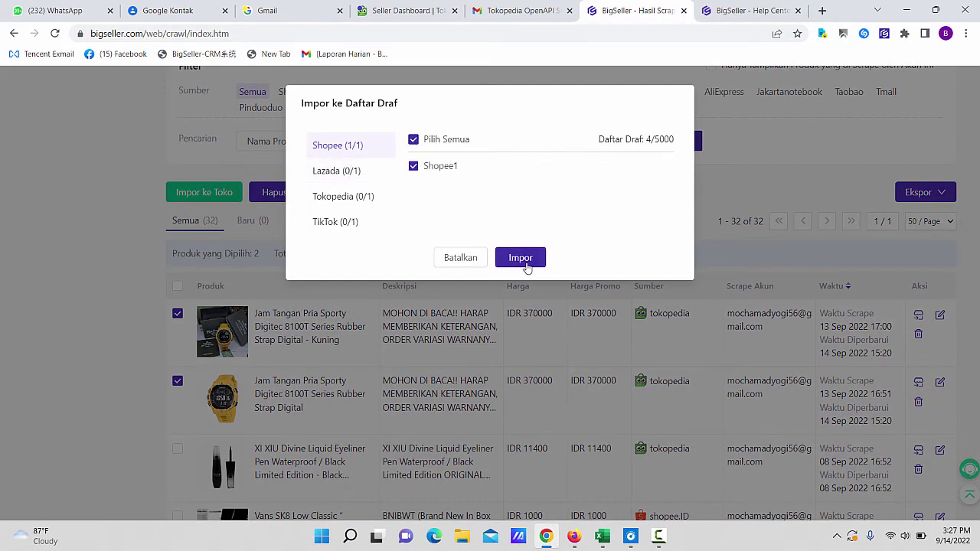
{"action": "left_click", "coordinate": [525, 262]}
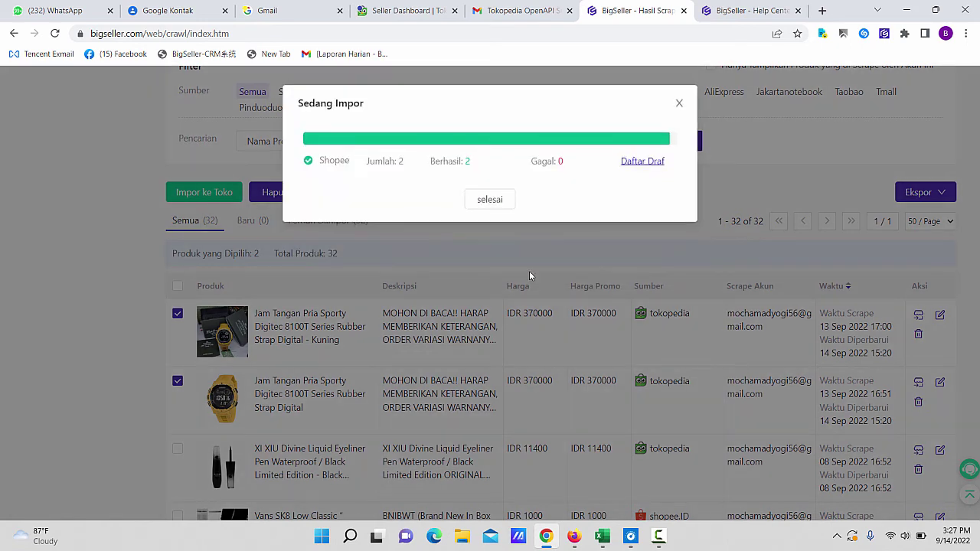
Open the Shopee draft list and check the first imported watch's photo and its name for the Promo prefix and Bigseller suffix.
{"action": "left_click", "coordinate": [641, 162]}
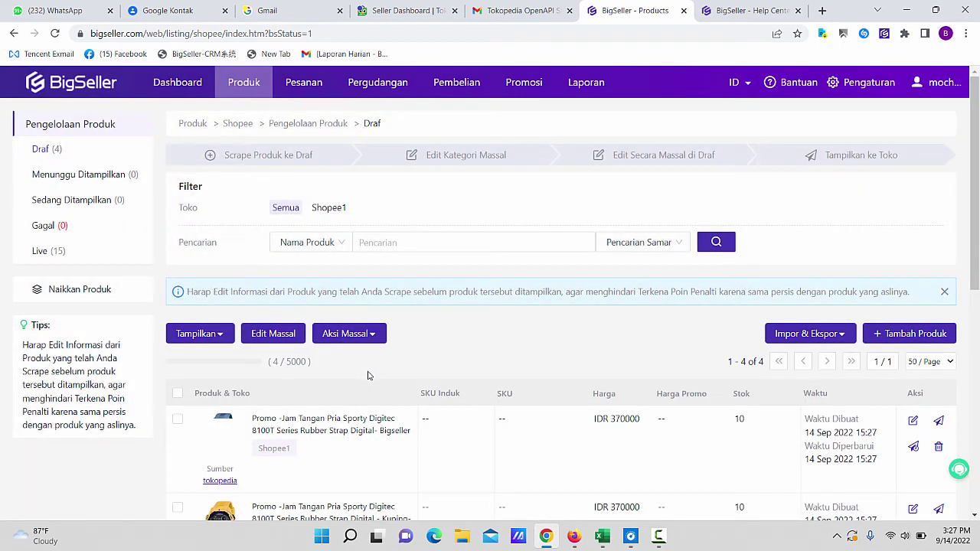
{"action": "scroll", "coordinate": [409, 322], "scroll_direction": "down", "scroll_amount": 2}
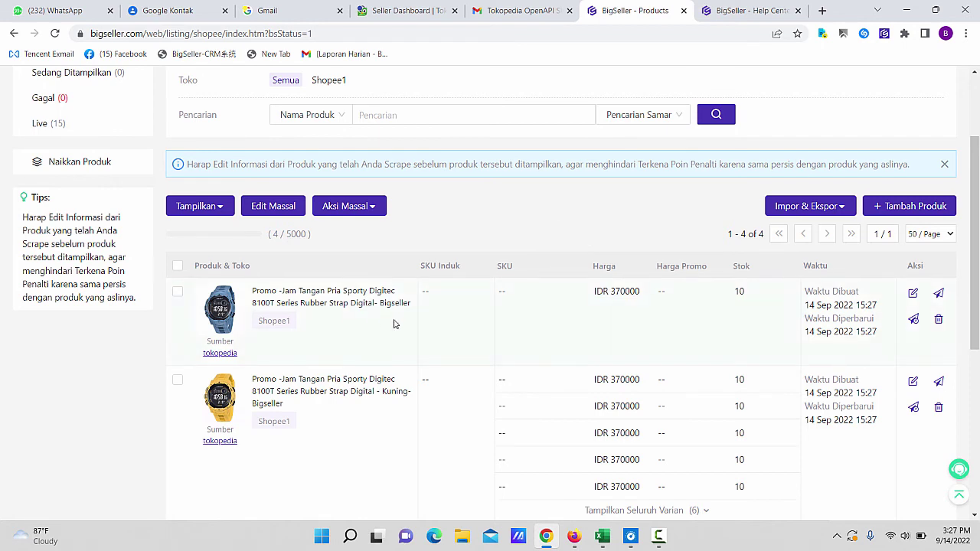
{"action": "mouse_move", "coordinate": [244, 300]}
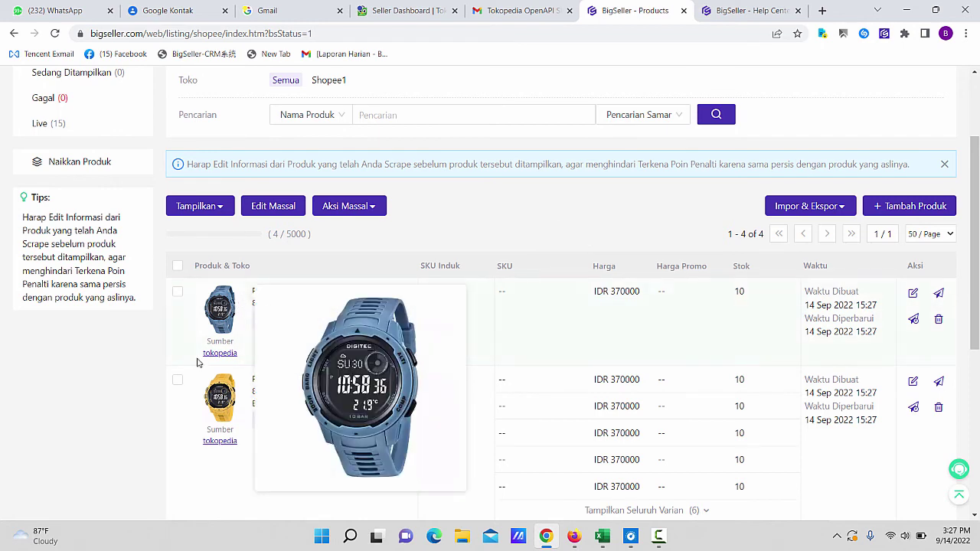
{"action": "left_click_drag", "start_coordinate": [253, 291], "coordinate": [277, 291]}
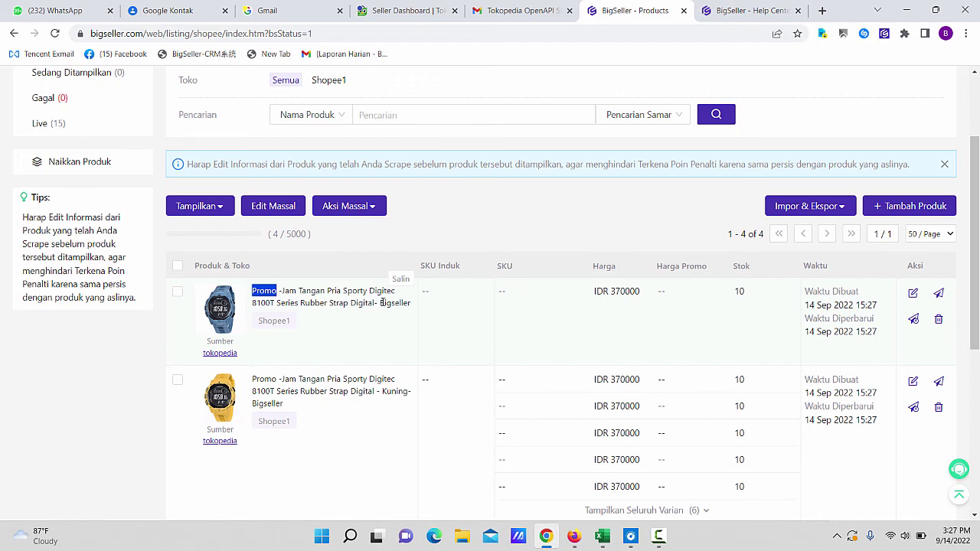
{"action": "left_click_drag", "start_coordinate": [380, 303], "coordinate": [413, 303]}
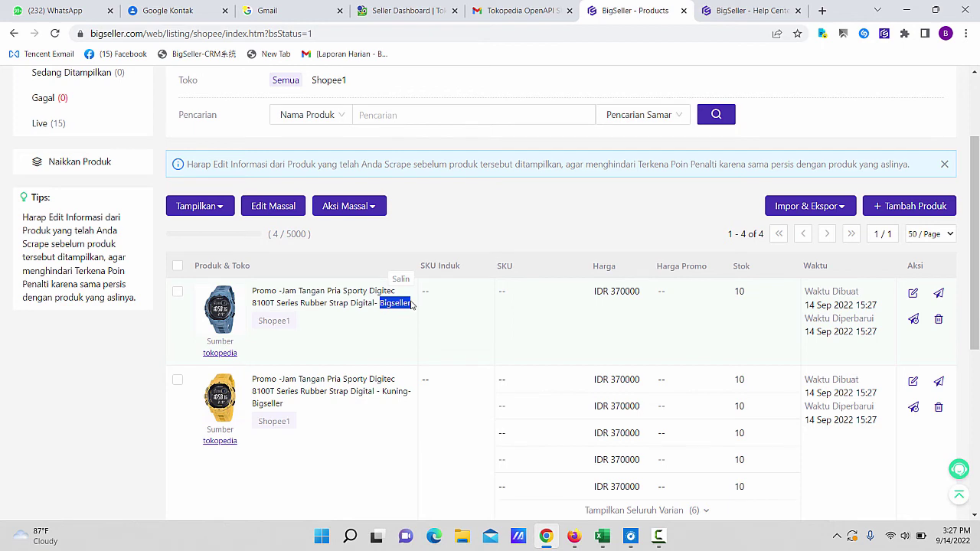
Select the two newly imported watch drafts and examine the second one's name and the available bulk actions.
{"action": "left_click", "coordinate": [176, 381]}
{"action": "left_click", "coordinate": [176, 323]}
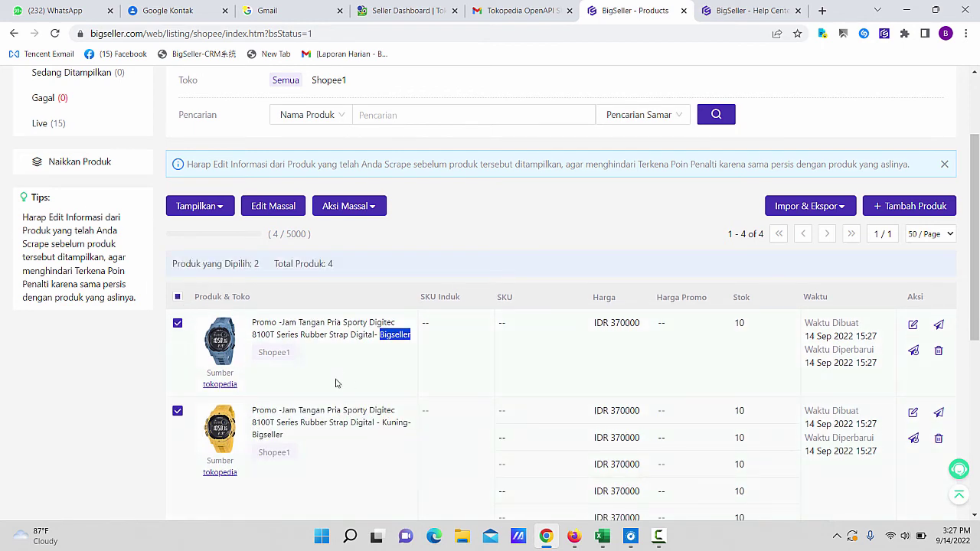
{"action": "scroll", "coordinate": [403, 365], "scroll_direction": "down", "scroll_amount": 1}
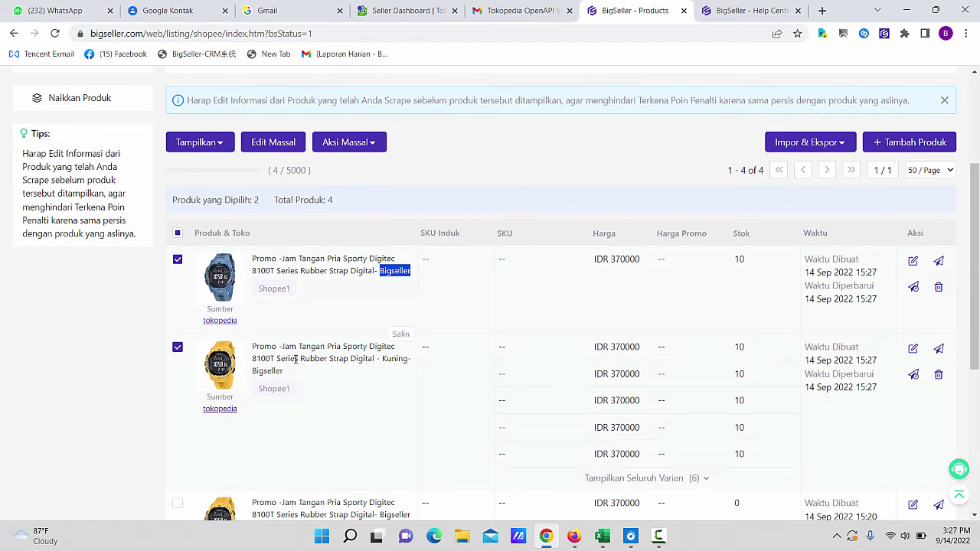
{"action": "left_click_drag", "start_coordinate": [254, 347], "coordinate": [275, 346]}
{"action": "scroll", "coordinate": [345, 334], "scroll_direction": "up", "scroll_amount": 3}
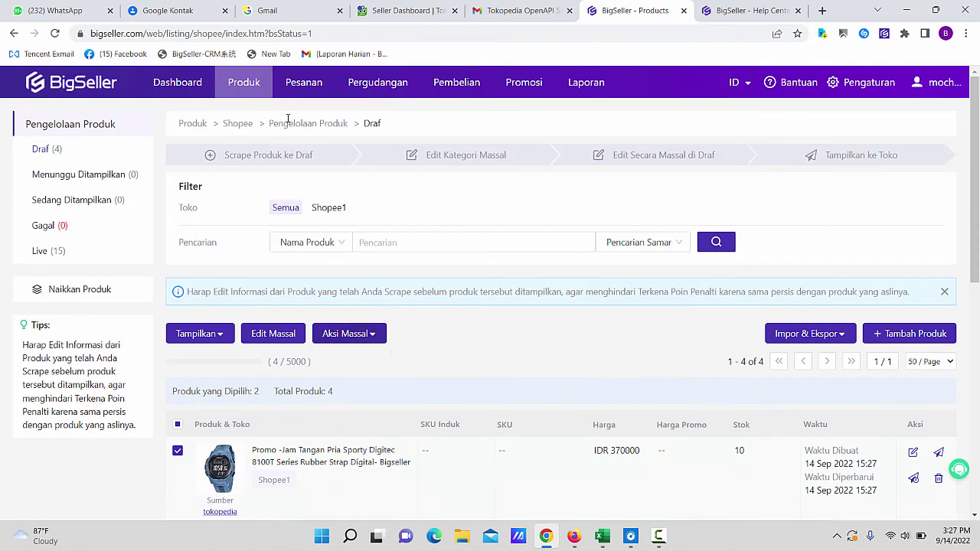
{"action": "mouse_move", "coordinate": [241, 90]}
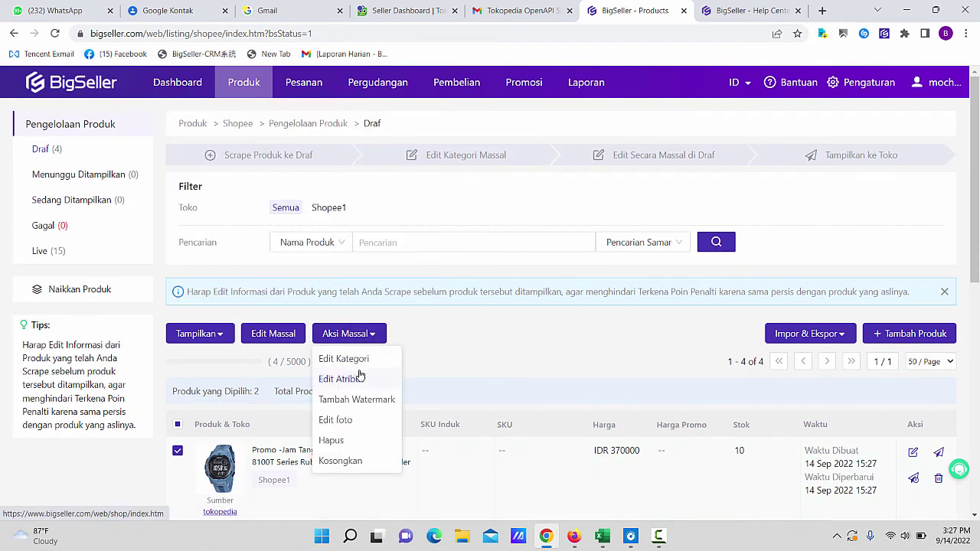
{"action": "scroll", "coordinate": [548, 333], "scroll_direction": "down", "scroll_amount": 2}
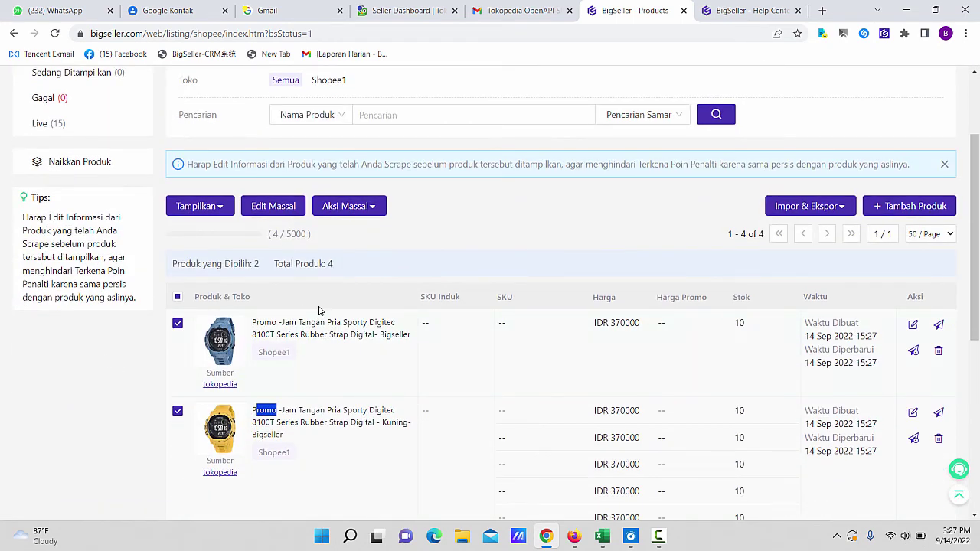
{"action": "scroll", "coordinate": [379, 406], "scroll_direction": "up", "scroll_amount": 2}
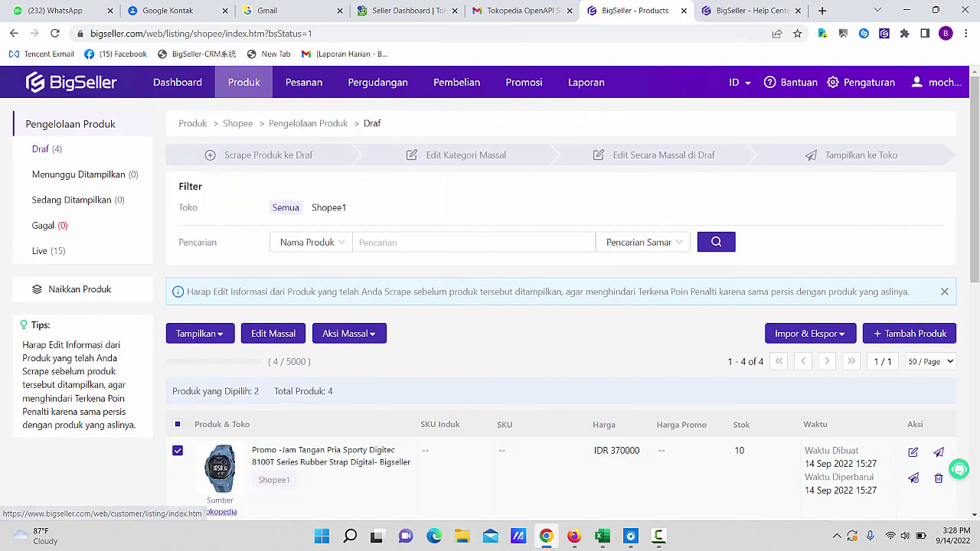
Switch to the Google Slides presentation in Firefox and show the "Pengaturan Impor BigSeller" title slide.
{"action": "left_click", "coordinate": [576, 542]}
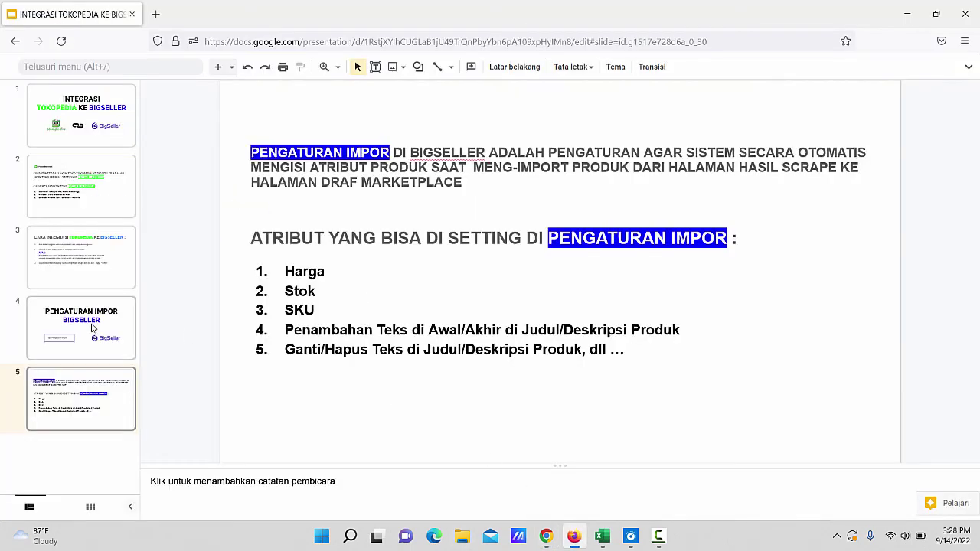
{"action": "key", "text": "Up"}
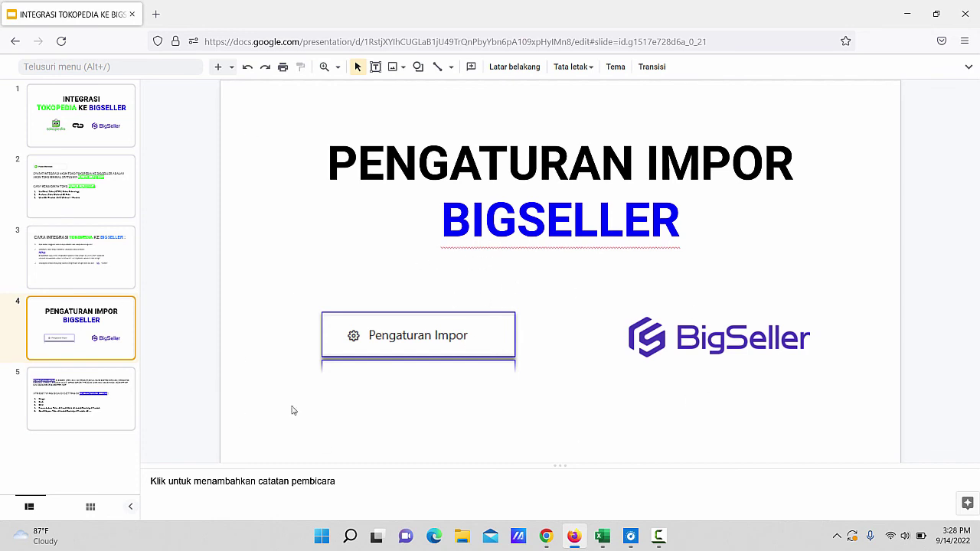
{"action": "left_click", "coordinate": [681, 223]}
{"action": "left_click", "coordinate": [563, 289]}
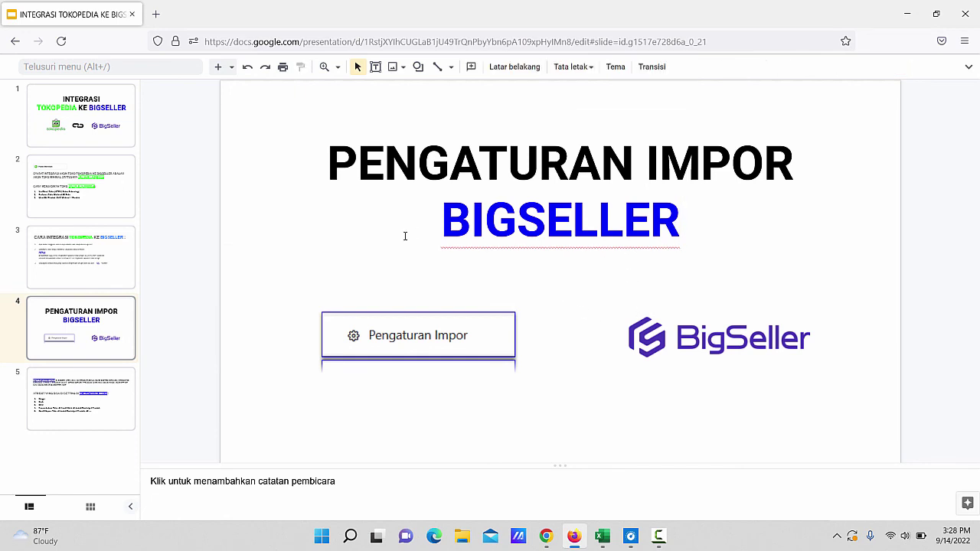